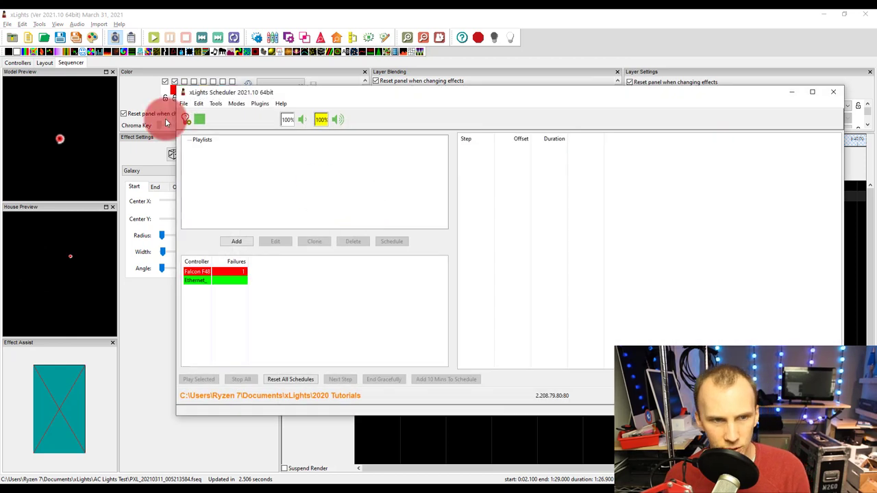
# Step: Point xSchedule at the xLights show folder and add a new unnamed playlist
pyautogui.click(188, 103)
pyautogui.click(206, 124)
pyautogui.click(232, 172)
pyautogui.click(250, 245)
pyautogui.click(346, 71)
# Step: Add an FSEQ + Video step using PXL_20210311_005213584.fseq from the AC Lights Test folder
pyautogui.click(349, 394)
pyautogui.scroll(5, 342, 233)
pyautogui.scroll(-2, 342, 236)
pyautogui.scroll(2, 334, 233)
pyautogui.scroll(-3, 315, 172)
pyautogui.scroll(2, 315, 174)
pyautogui.click(359, 117)
pyautogui.doubleClick(406, 213)
pyautogui.scroll(-3, 406, 212)
pyautogui.doubleClick(386, 274)
pyautogui.doubleClick(388, 208)
pyautogui.click(414, 216)
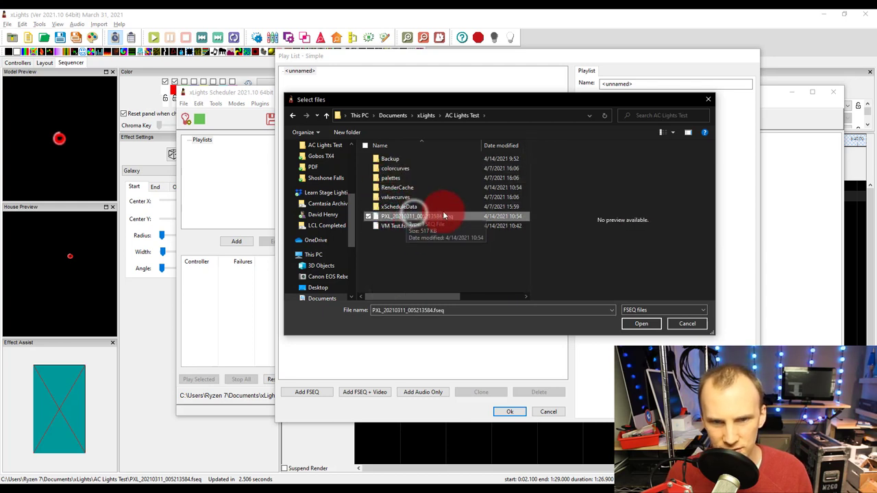
pyautogui.doubleClick(444, 216)
# Step: Set the step's video to PXL_20210311_005213584.mp4 from the Downloads folder
pyautogui.click(370, 79)
pyautogui.click(730, 100)
pyautogui.scroll(2, 323, 226)
pyautogui.click(321, 210)
pyautogui.scroll(-2, 393, 242)
pyautogui.click(398, 229)
pyautogui.click(394, 219)
pyautogui.scroll(-3, 408, 240)
pyautogui.scroll(3, 405, 240)
pyautogui.click(404, 242)
pyautogui.doubleClick(424, 243)
# Step: Position the video window at X -5, Y 3 with a size of 1007×676
pyautogui.click(685, 115)
pyautogui.moveTo(22, 25); pyautogui.dragTo(22, 26)
pyautogui.moveTo(21, 26); pyautogui.dragTo(129, 14)
pyautogui.rightClick(562, 483)
pyautogui.click(441, 438)
pyautogui.moveTo(290, 10); pyautogui.dragTo(90, 20)
pyautogui.moveTo(170, 143); pyautogui.dragTo(464, 316)
pyautogui.moveTo(213, 17); pyautogui.dragTo(202, 20)
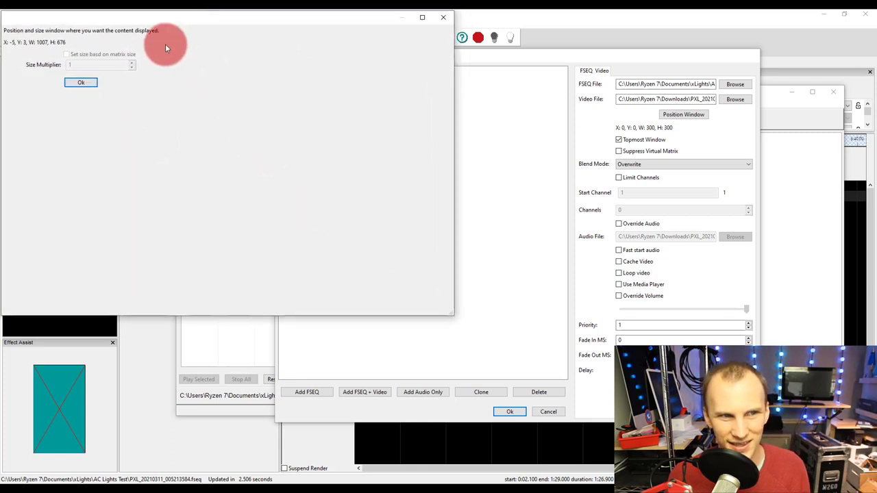
# Step: Confirm the video placement and save the playlist with its FSEQ + Video step
pyautogui.click(82, 83)
pyautogui.click(450, 167)
pyautogui.click(510, 412)
# Step: Test-play the unnamed playlist, align its video output window near the top, then stop all
pyautogui.click(213, 147)
pyautogui.click(198, 380)
pyautogui.click(303, 153)
pyautogui.moveTo(452, 321); pyautogui.dragTo(476, 354)
pyautogui.click(335, 281)
pyautogui.moveTo(256, 67); pyautogui.dragTo(235, 29)
pyautogui.click(245, 379)
pyautogui.click(230, 304)
pyautogui.click(233, 263)
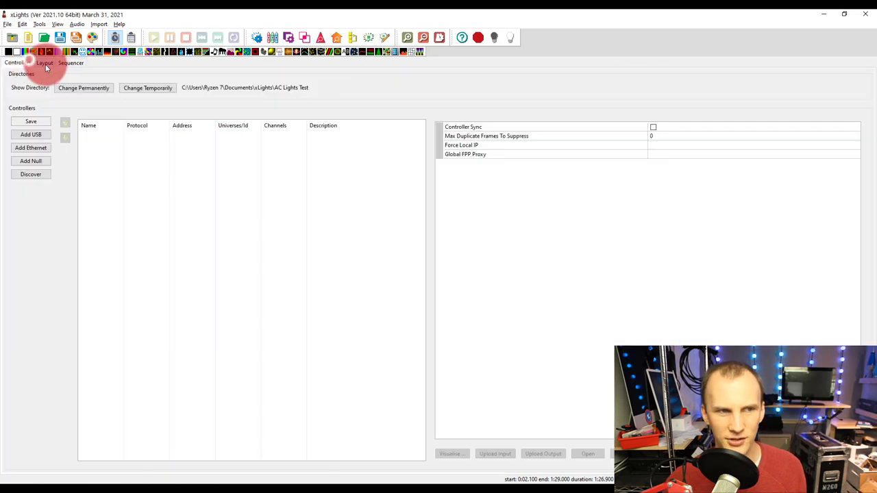
# Step: Select the Matrix model on the Layout tab and set # Strings to 192
pyautogui.click(44, 62)
pyautogui.click(62, 118)
pyautogui.click(61, 100)
pyautogui.click(180, 209)
pyautogui.click(191, 136)
pyautogui.press('super')
pyautogui.press('super')
pyautogui.write('192')
pyautogui.press('Return')
# Step: Set the Matrix's Nodes/String to 108, ending at channel 62208
pyautogui.click(176, 218)
pyautogui.doubleClick(176, 217)
pyautogui.press('Return')
pyautogui.click(175, 162)
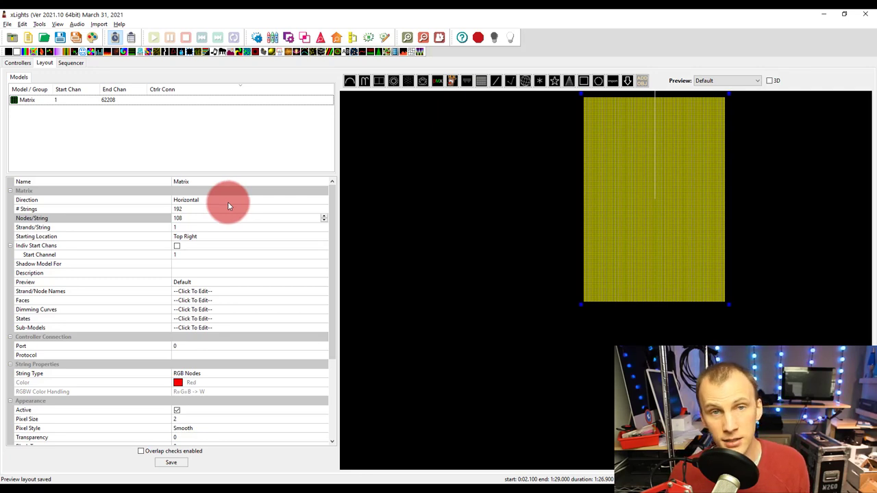
# Step: Review the Matrix's direction and starting location settings and widen it in the layout preview
pyautogui.moveTo(213, 217)
pyautogui.click(194, 200)
pyautogui.click(183, 237)
pyautogui.click(217, 237)
pyautogui.click(179, 187)
pyautogui.moveTo(582, 303); pyautogui.dragTo(416, 281)
# Step: Replace the Matrix row's effect with a Bars effect extended to about 1:10 and save
pyautogui.click(63, 63)
pyautogui.click(457, 197)
pyautogui.press('Delete')
pyautogui.moveTo(25, 52); pyautogui.dragTo(640, 199)
pyautogui.click(433, 199)
pyautogui.hotkey('ctrl', 's')
# Step: Extend the Bars effect to 2:06.200, set Palette Rep 2 and Cycles 13.4, and save
pyautogui.click(501, 205)
pyautogui.click(161, 191)
pyautogui.moveTo(162, 192); pyautogui.dragTo(224, 199)
pyautogui.hotkey('ctrl', 's')
# Step: Discover controllers and select the FPP at 192.168.0.220 using DDP with 512 channels
pyautogui.click(502, 197)
pyautogui.click(7, 24)
pyautogui.click(8, 24)
pyautogui.click(18, 63)
pyautogui.click(30, 174)
pyautogui.click(28, 125)
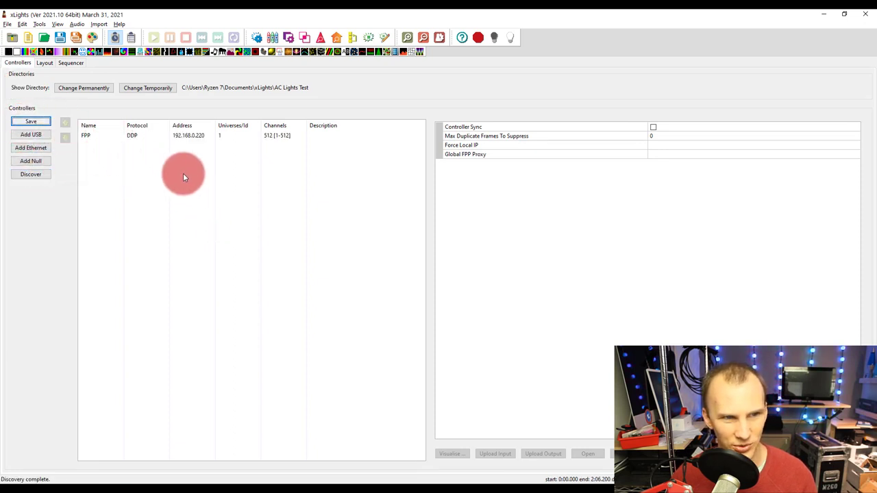
pyautogui.click(155, 136)
# Step: In FPP Connect, tick only PXL_20210311_005213584.fseq and upload it with its video to 192.168.0.220
pyautogui.click(39, 24)
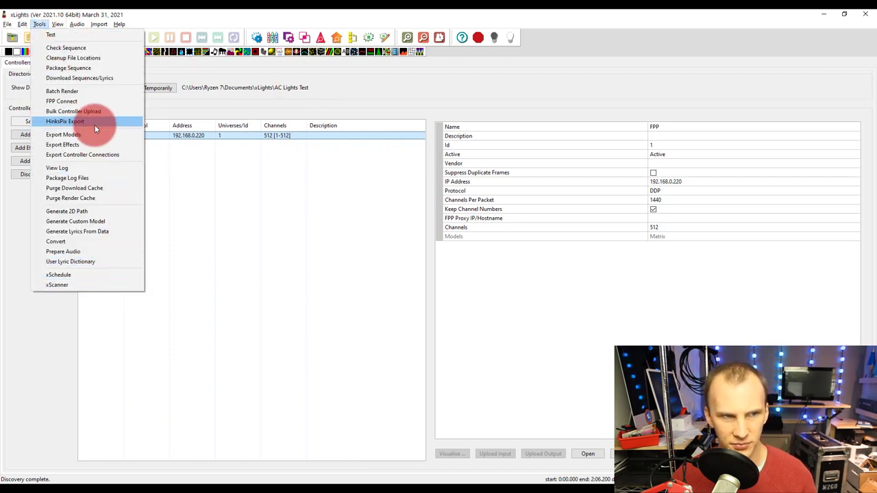
pyautogui.click(94, 101)
pyautogui.click(147, 191)
pyautogui.click(42, 189)
pyautogui.click(126, 199)
pyautogui.click(250, 112)
pyautogui.click(344, 79)
pyautogui.click(295, 78)
pyautogui.click(176, 122)
pyautogui.click(137, 262)
# Step: Maximize the FPP browser window and go to the Other channel outputs section
pyautogui.moveTo(876, 53); pyautogui.dragTo(386, 29)
pyautogui.doubleClick(404, 31)
pyautogui.click(254, 181)
pyautogui.click(314, 148)
# Step: Add a VirtualMatrix output 190 wide by 108 high and enable it
pyautogui.click(127, 189)
pyautogui.click(193, 223)
pyautogui.click(206, 397)
pyautogui.doubleClick(361, 220)
pyautogui.press('BackSpace')
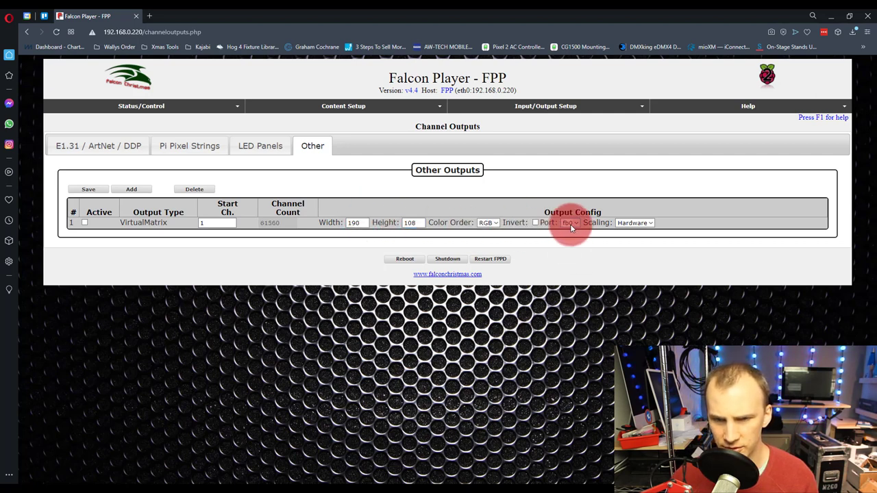
pyautogui.click(84, 223)
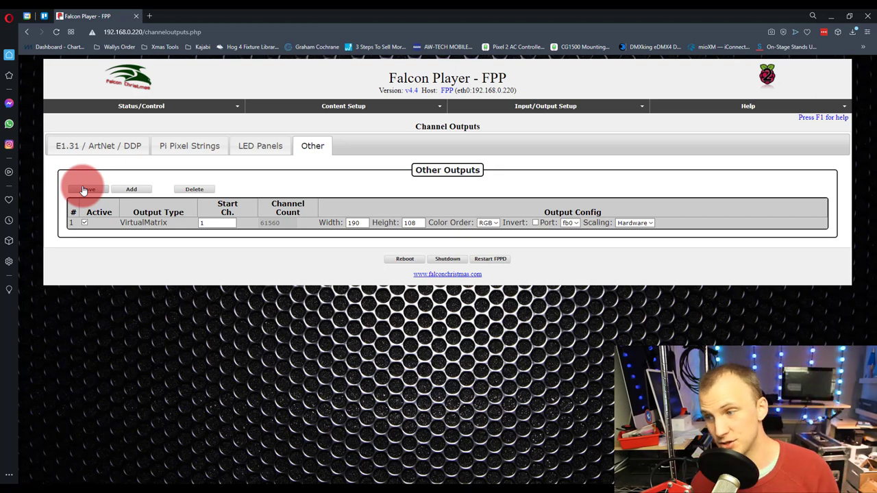
# Step: Save the VirtualMatrix output configuration and restart FPPD from the red banner
pyautogui.click(88, 190)
pyautogui.moveTo(329, 121); pyautogui.dragTo(500, 122)
pyautogui.click(529, 124)
# Step: Open the Display Testing page and enable test mode
pyautogui.click(196, 107)
pyautogui.click(120, 222)
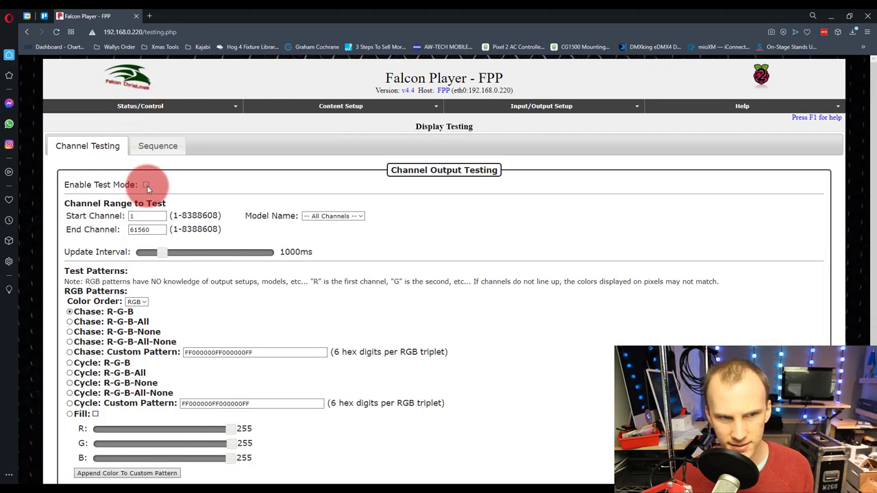
pyautogui.click(146, 186)
# Step: Run the R-G-B-All chase and solid Fill test patterns, then return to the Status Page
pyautogui.click(71, 321)
pyautogui.scroll(-1, 139, 281)
pyautogui.scroll(-2, 139, 281)
pyautogui.scroll(1, 117, 283)
pyautogui.click(71, 469)
pyautogui.click(137, 121)
pyautogui.scroll(2, 219, 107)
pyautogui.click(121, 118)
# Step: Switch FPPD to Player (Standalone), stop playback, and play PXL_20210311_005213584.fseq
pyautogui.click(147, 142)
pyautogui.click(141, 152)
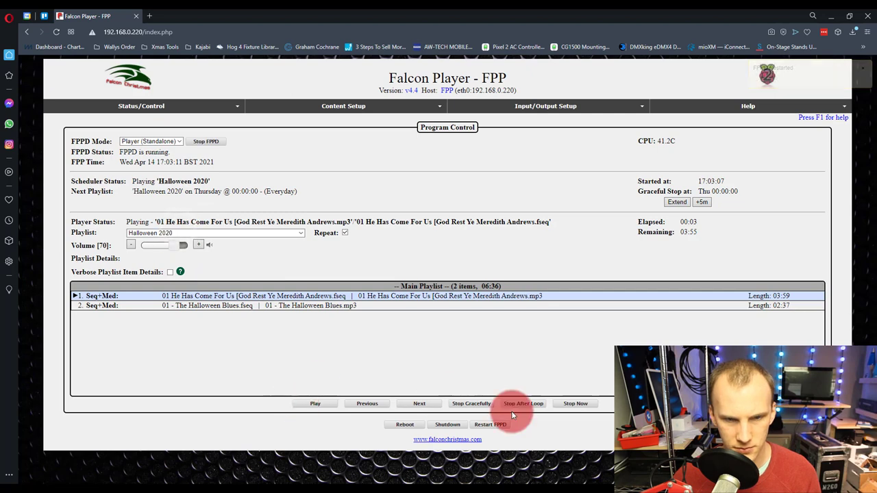
pyautogui.click(573, 404)
pyautogui.click(228, 225)
pyautogui.click(233, 346)
pyautogui.click(315, 395)
pyautogui.click(240, 282)
pyautogui.click(416, 295)
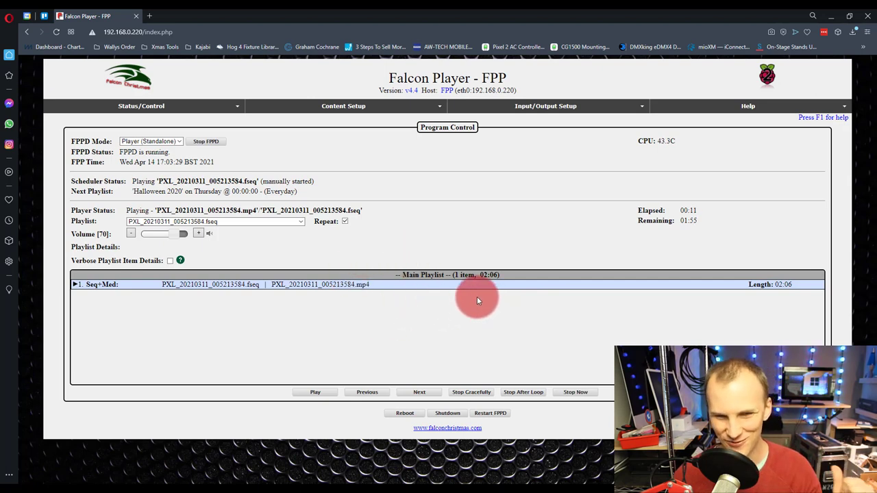
# Step: Play another sequence from the playlist dropdown, then stop it
pyautogui.click(269, 220)
pyautogui.click(227, 371)
pyautogui.click(315, 393)
pyautogui.click(572, 390)
pyautogui.click(569, 394)
# Step: Play VM Test.fseq and then stop it with Stop Now
pyautogui.click(223, 220)
pyautogui.click(225, 367)
pyautogui.click(329, 394)
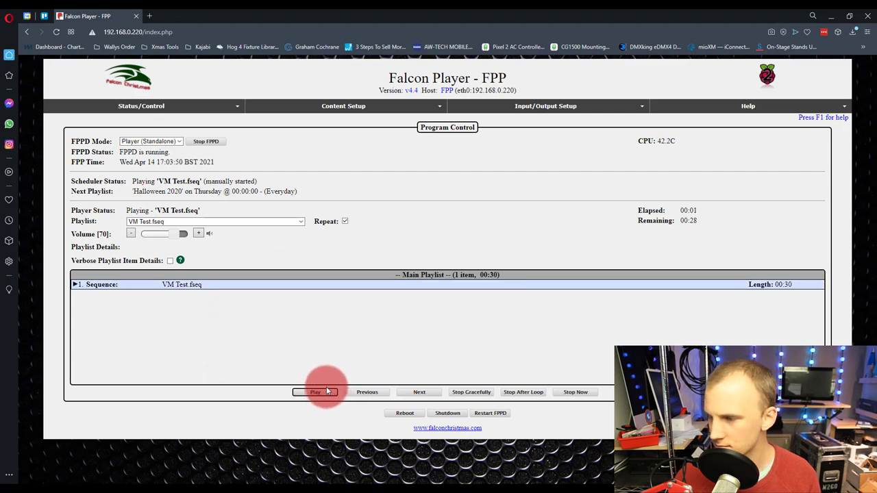
pyautogui.click(576, 392)
pyautogui.click(152, 141)
# Step: Return FPPD to Bridge mode and play the Bars effect on the Matrix in xLights
pyautogui.click(135, 196)
pyautogui.hotkey('alt', 'Tab')
pyautogui.click(438, 41)
pyautogui.click(44, 63)
pyautogui.click(87, 100)
pyautogui.click(71, 62)
pyautogui.click(496, 199)
# Step: Refresh the Falcon Player packet statistics repeatedly to watch the DDP counters climb
pyautogui.hotkey('alt', 'Tab')
pyautogui.click(104, 210)
pyautogui.click(104, 210)
pyautogui.click(103, 210)
pyautogui.click(361, 208)
# Step: Show the VirtualMatrix output under Channel Outputs and compare it with the Matrix size in xLights
pyautogui.moveTo(479, 104)
pyautogui.click(492, 134)
pyautogui.click(312, 146)
pyautogui.hotkey('alt', 'Tab')
pyautogui.click(459, 200)
pyautogui.click(45, 62)
pyautogui.hotkey('alt', 'Tab')
# Step: Change the VirtualMatrix width to 192, save, restart FPPD, and turn on display test mode
pyautogui.click(358, 223)
pyautogui.press('BackSpace')
pyautogui.write('2')
pyautogui.click(88, 189)
pyautogui.click(543, 122)
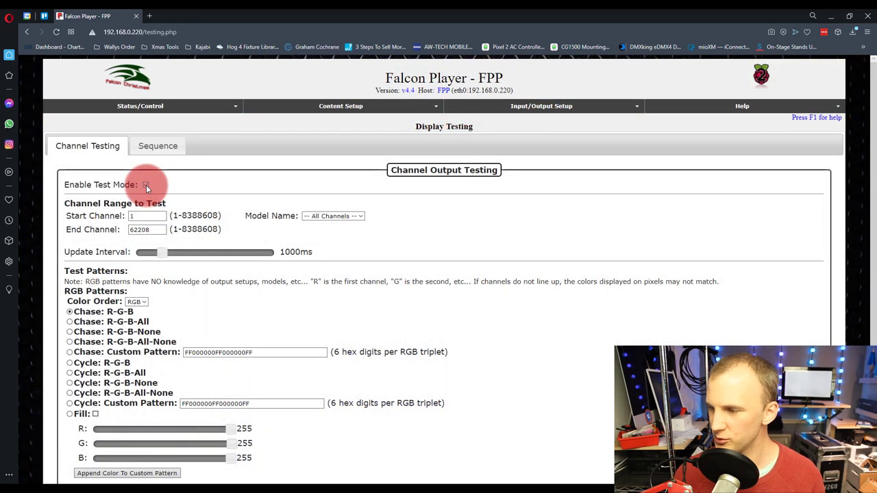
pyautogui.click(146, 185)
# Step: Turn off display testing and give the xLights Matrix 108 strings with 19 nodes per string
pyautogui.click(146, 185)
pyautogui.hotkey('alt', 'Tab')
pyautogui.click(45, 62)
pyautogui.click(176, 209)
pyautogui.write('108')
pyautogui.press('Return')
pyautogui.click(178, 218)
pyautogui.write('19')
pyautogui.press('Return')
# Step: Save the xLights layout and bring up the FPP controller's settings
pyautogui.hotkey('ctrl', 's')
pyautogui.click(70, 62)
pyautogui.click(346, 186)
pyautogui.click(24, 52)
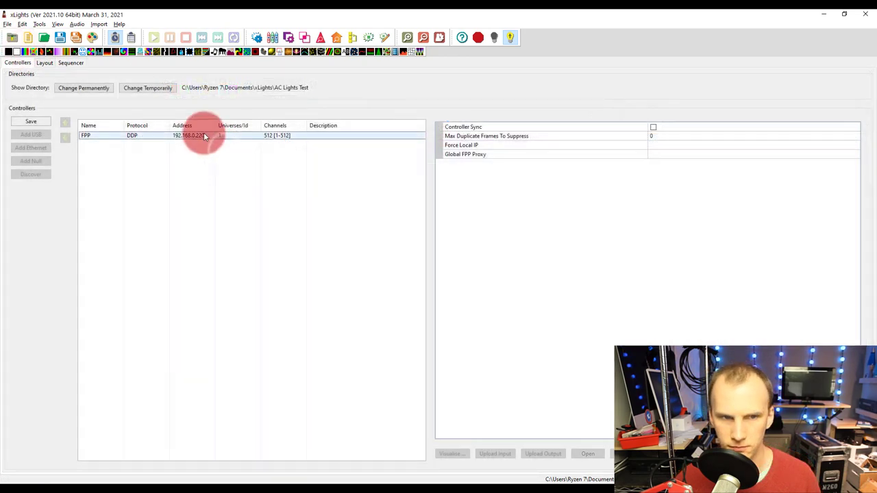
pyautogui.click(204, 135)
# Step: Select the Matrix model in the xLights layout to check its channels
pyautogui.click(45, 62)
pyautogui.click(84, 102)
pyautogui.click(18, 63)
# Step: Open the Falcon Player status page to view the DDP packet counts
pyautogui.hotkey('alt', 'Tab')
pyautogui.click(372, 187)
pyautogui.click(562, 106)
pyautogui.click(520, 121)
pyautogui.click(140, 103)
pyautogui.click(101, 118)
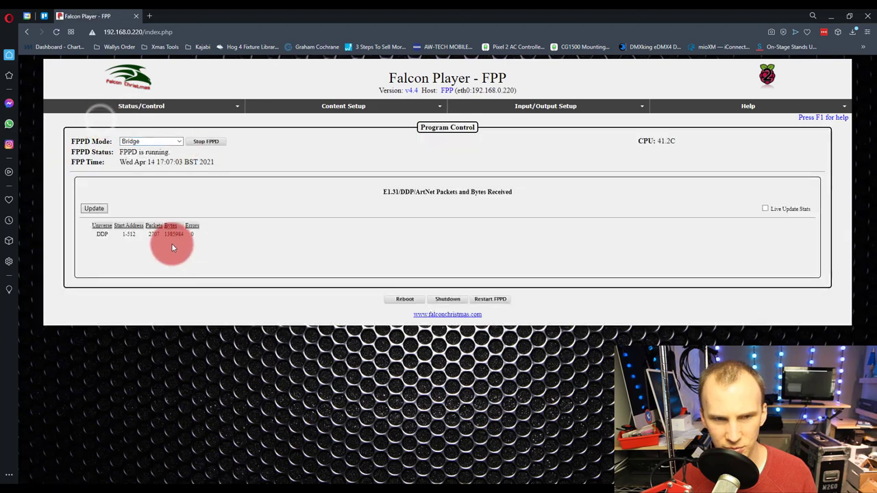
pyautogui.moveTo(189, 234); pyautogui.dragTo(78, 230)
# Step: Toggle output to the lights in xLights and edit the FPP controller's channel count
pyautogui.hotkey('alt', 'Tab')
pyautogui.click(508, 39)
pyautogui.click(676, 229)
pyautogui.click(43, 63)
pyautogui.click(18, 62)
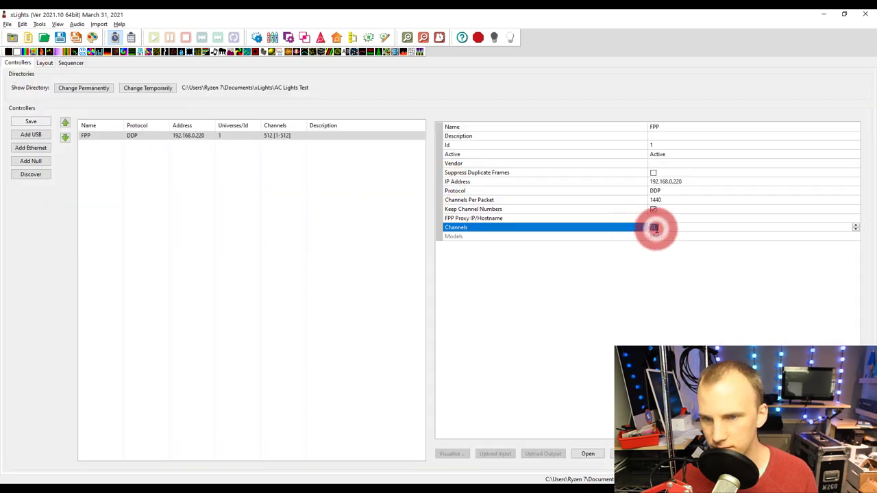